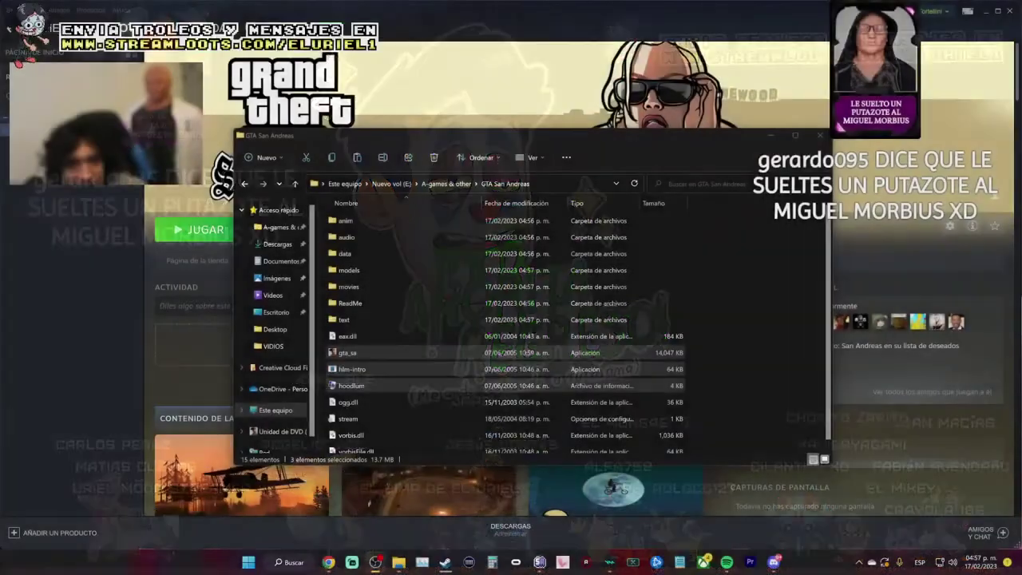
Launch gta_sa from the GTA San Andreas folder and install the DirectPlay Windows feature it requires
double_click(363, 353)
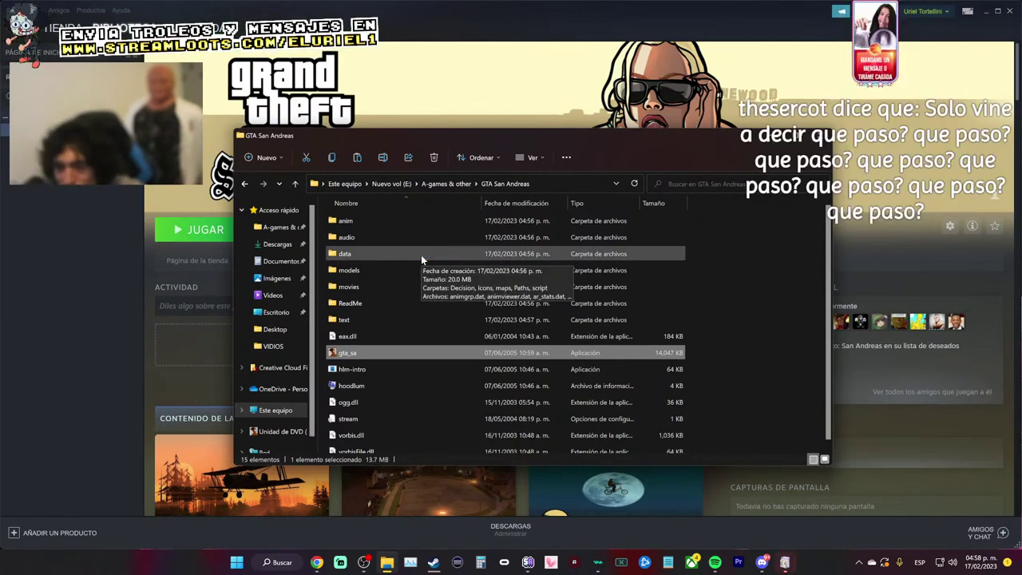
click(786, 563)
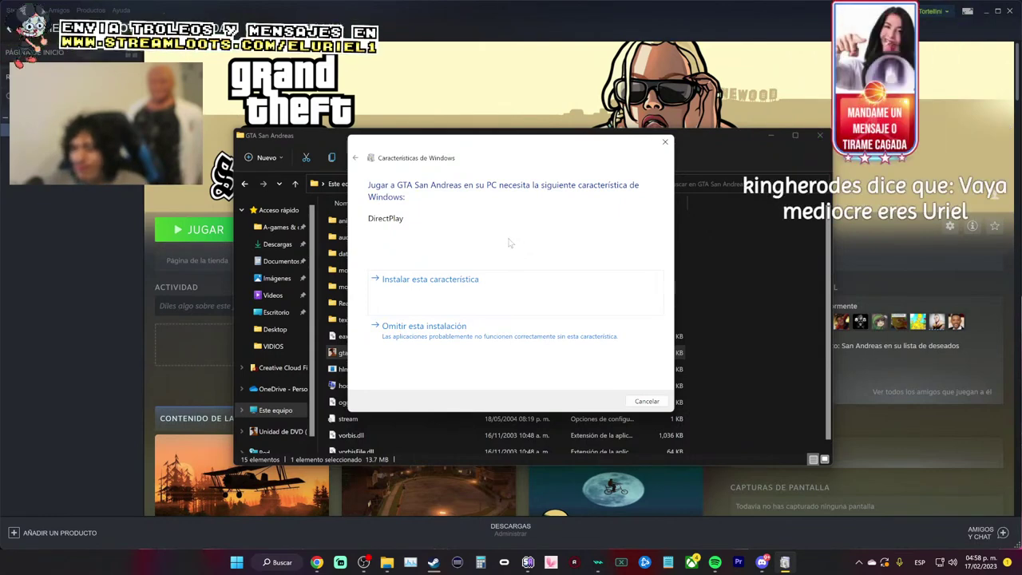
click(492, 284)
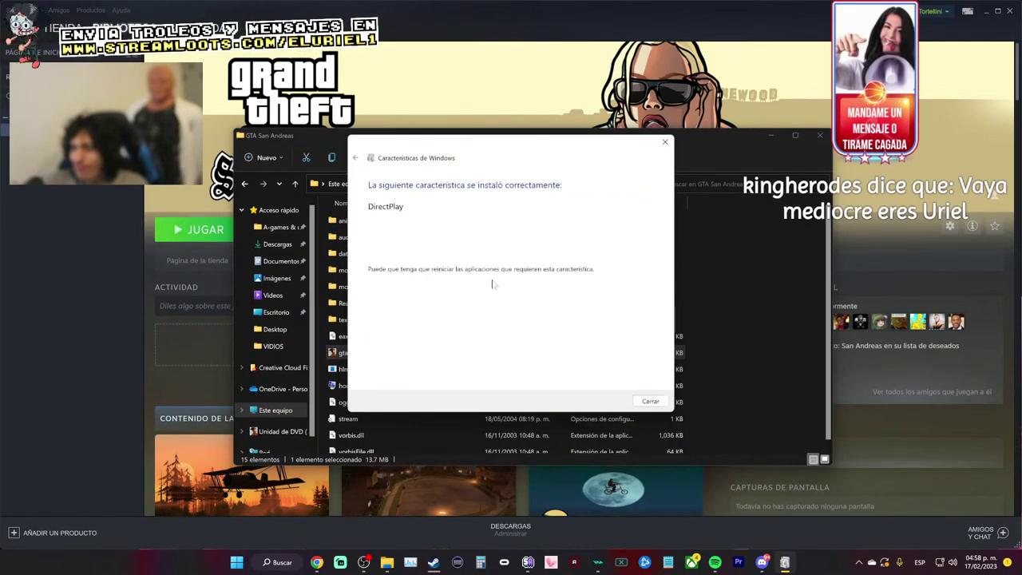
click(645, 403)
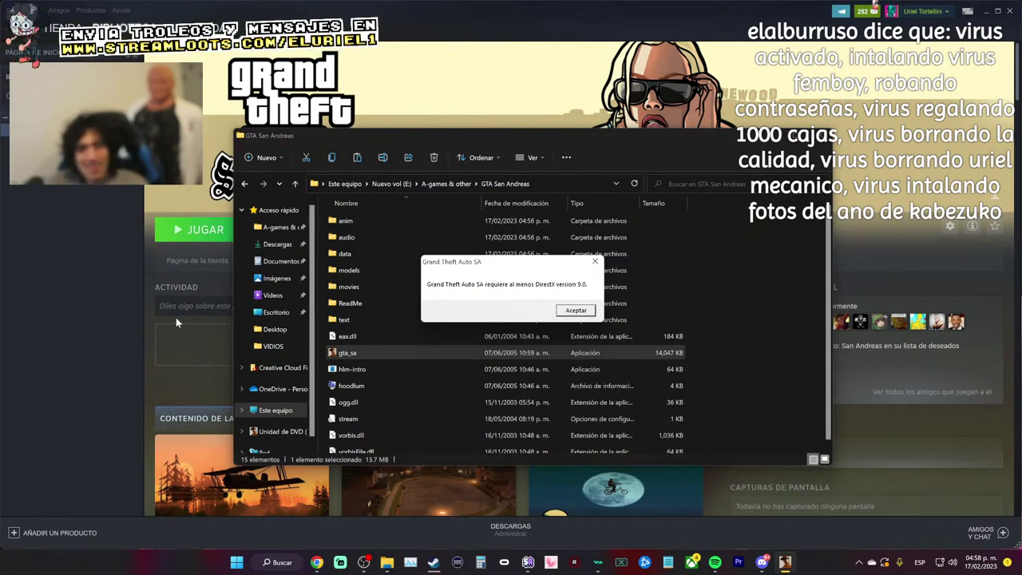
Switch to Steam and uninstall its copy of Grand Theft Auto: San Andreas
click(112, 255)
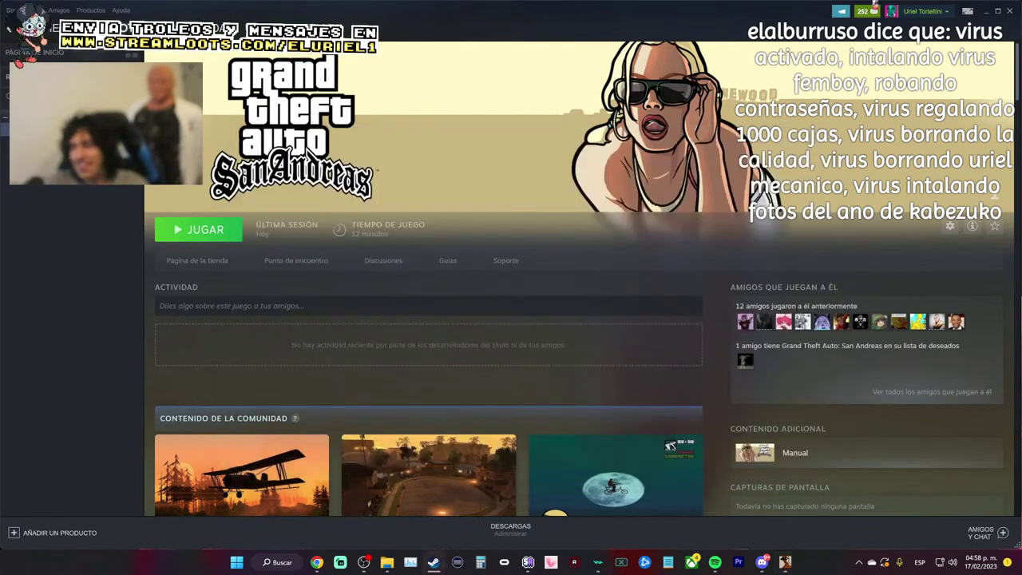
right_click(119, 192)
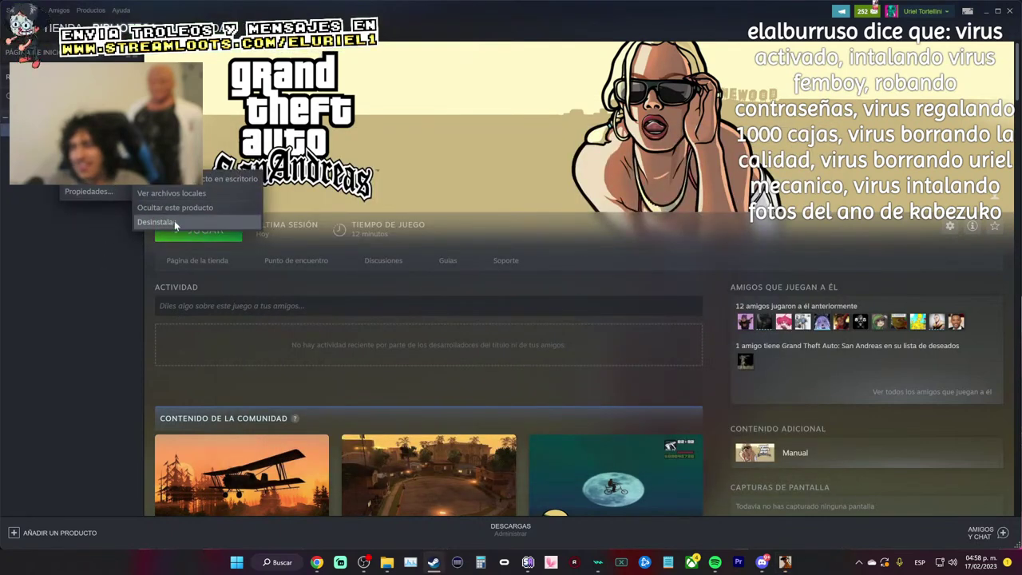
click(234, 222)
click(459, 323)
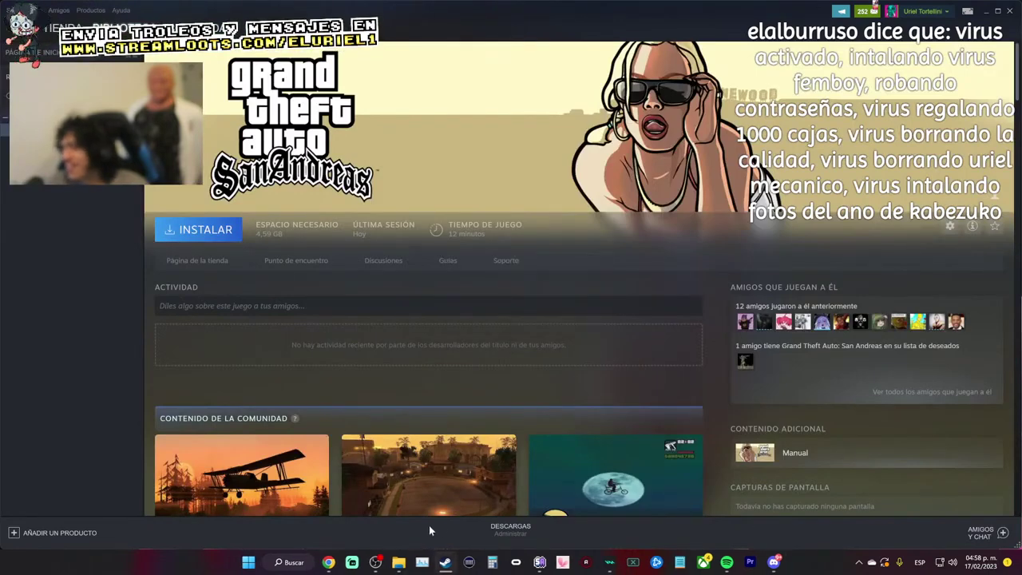
Try launching gta_sa again from File Explorer, skipping the DirectPlay installation
click(398, 561)
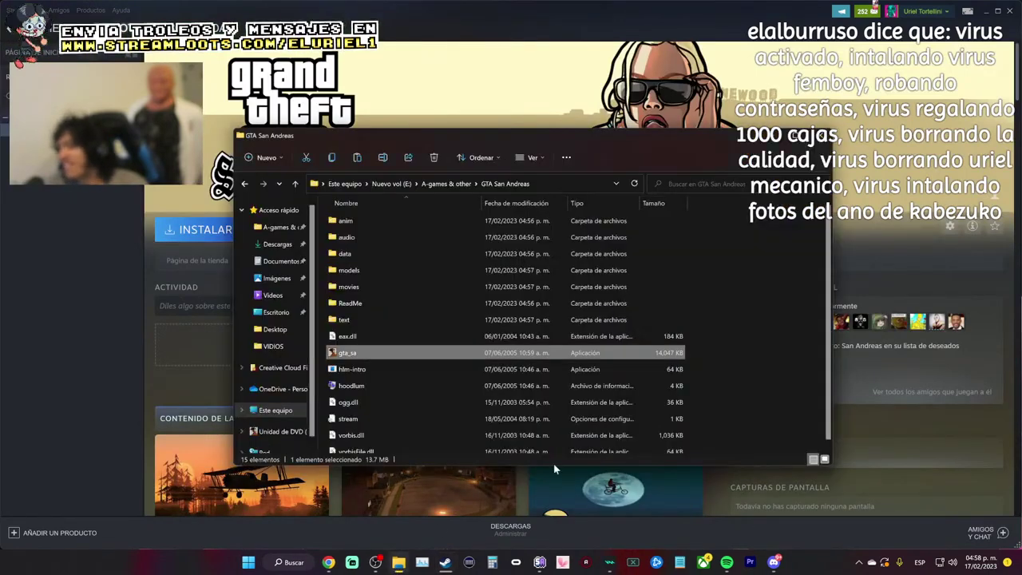
double_click(348, 354)
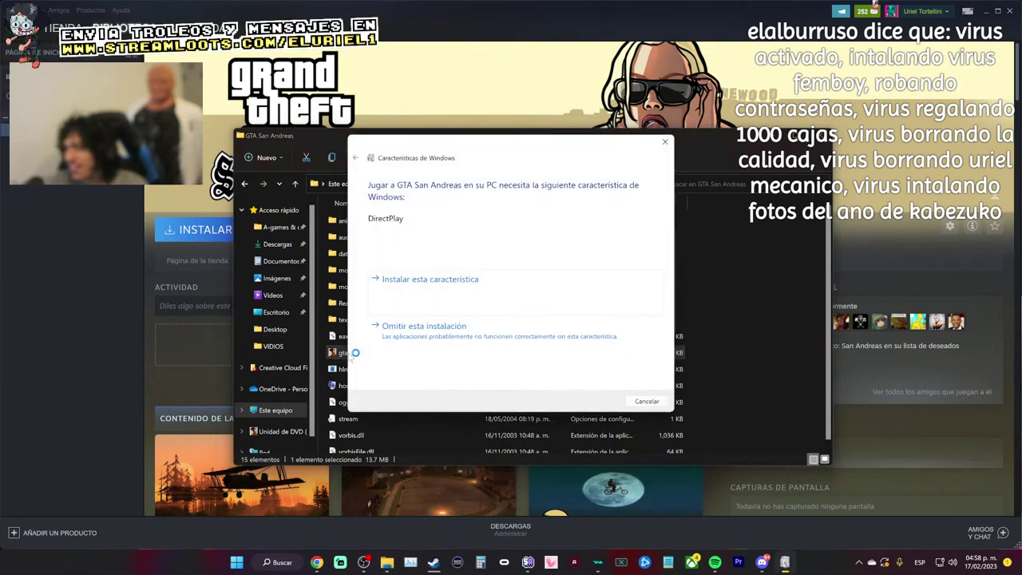
click(415, 327)
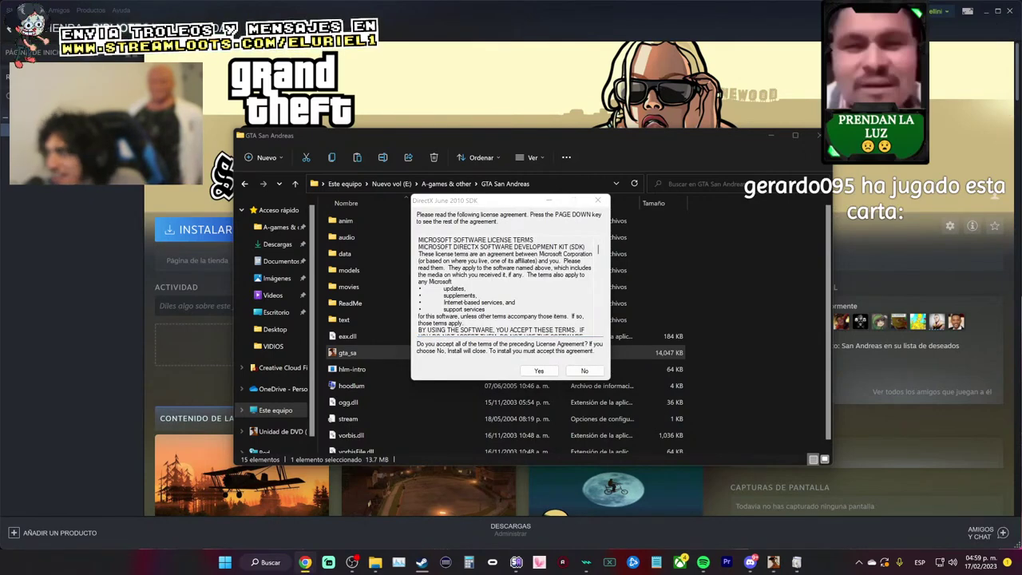
Accept the DirectX June 2010 SDK license agreement and dismiss the game's DirectX version message
click(549, 373)
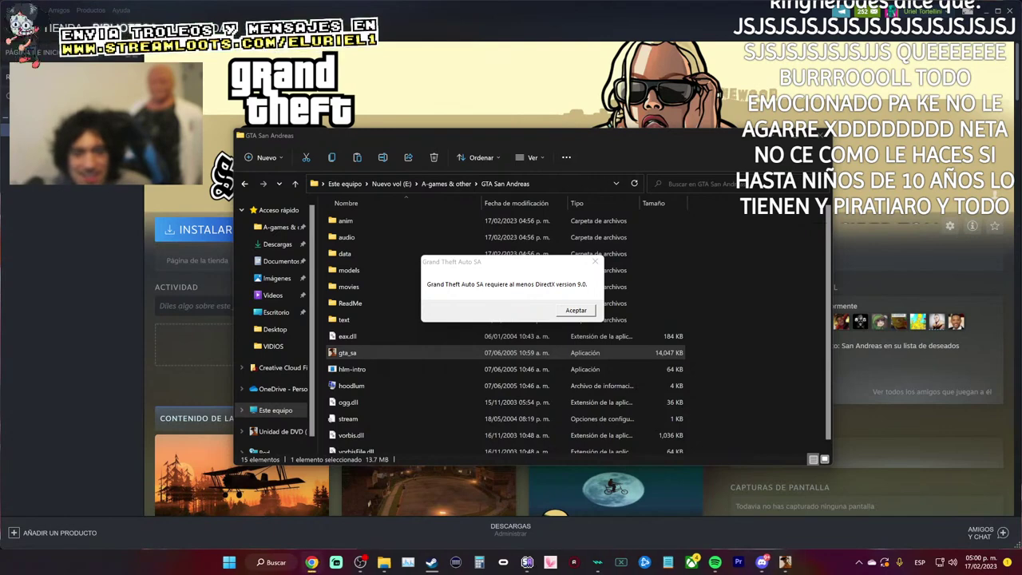
click(594, 263)
Create a new folder named direkt in Descargas
click(277, 244)
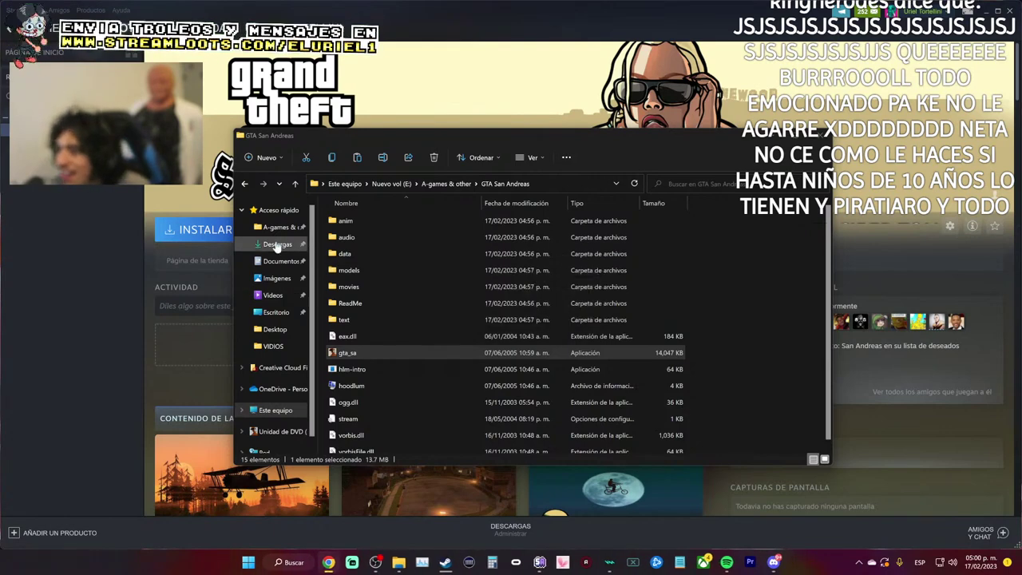
right_click(576, 264)
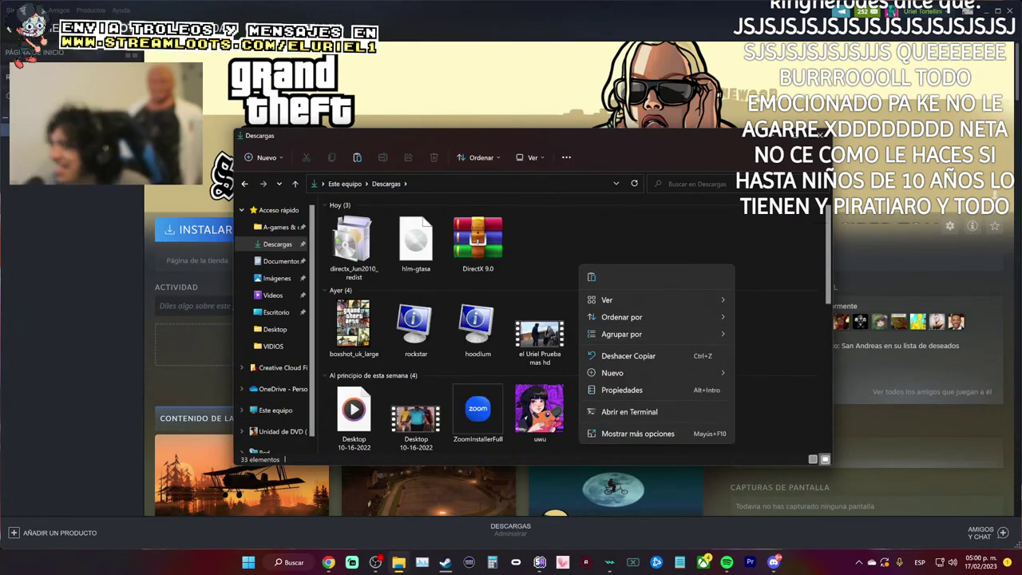
mouse_move(703, 373)
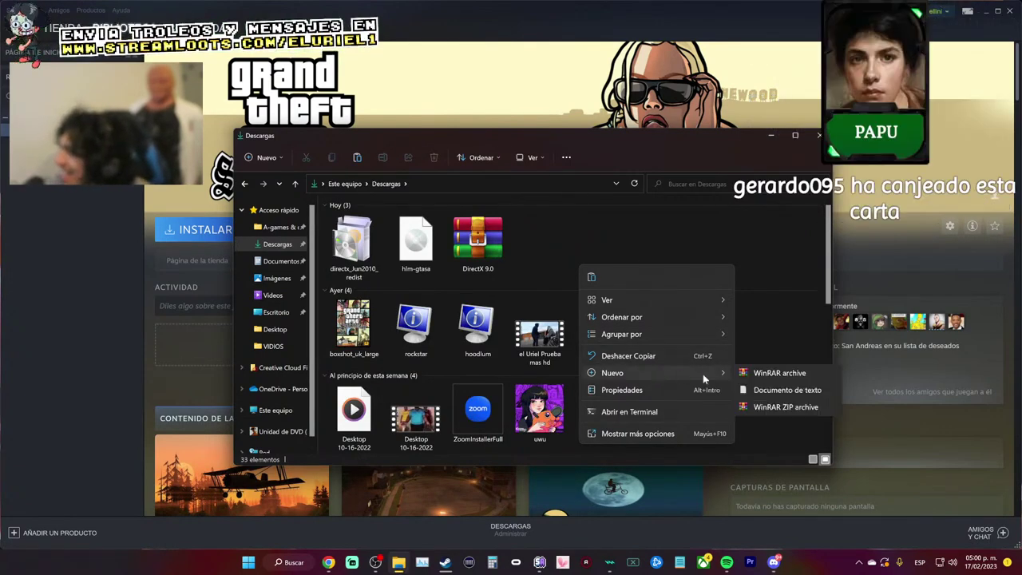
click(765, 378)
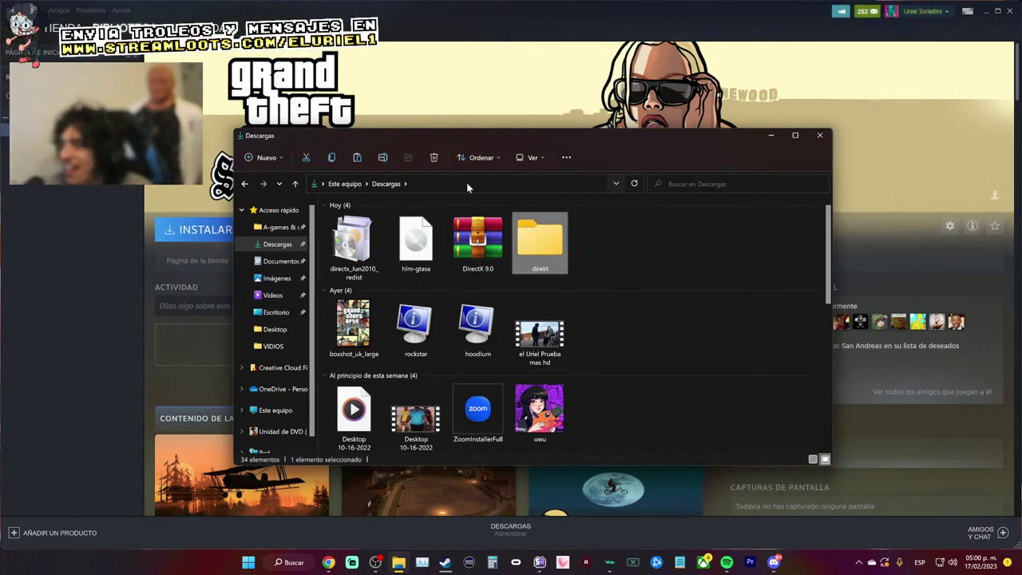
key(Return)
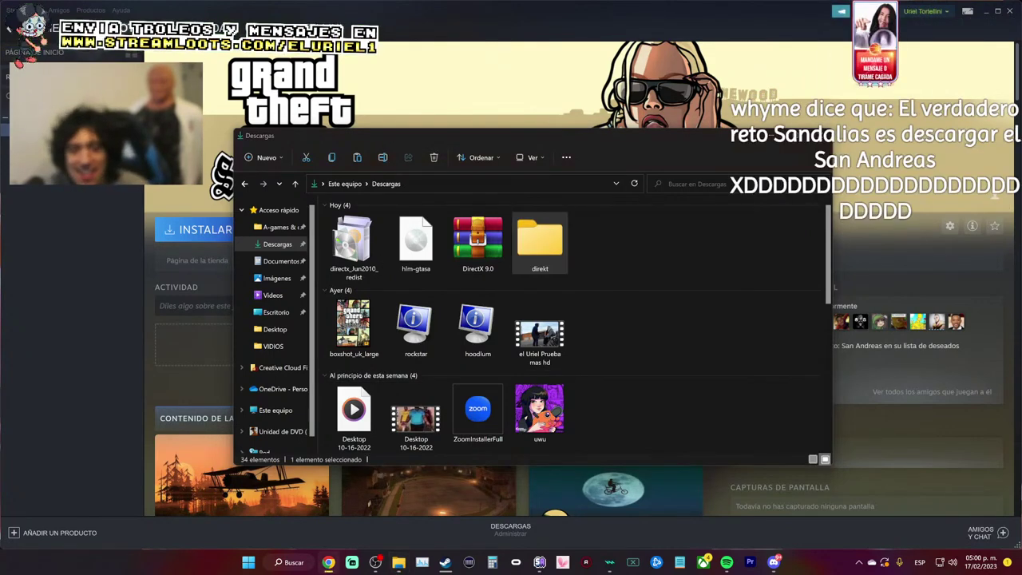
Run directx_Jun2010_redist as administrator and, after accepting its license, extract its files into the direkt folder
right_click(363, 247)
click(437, 295)
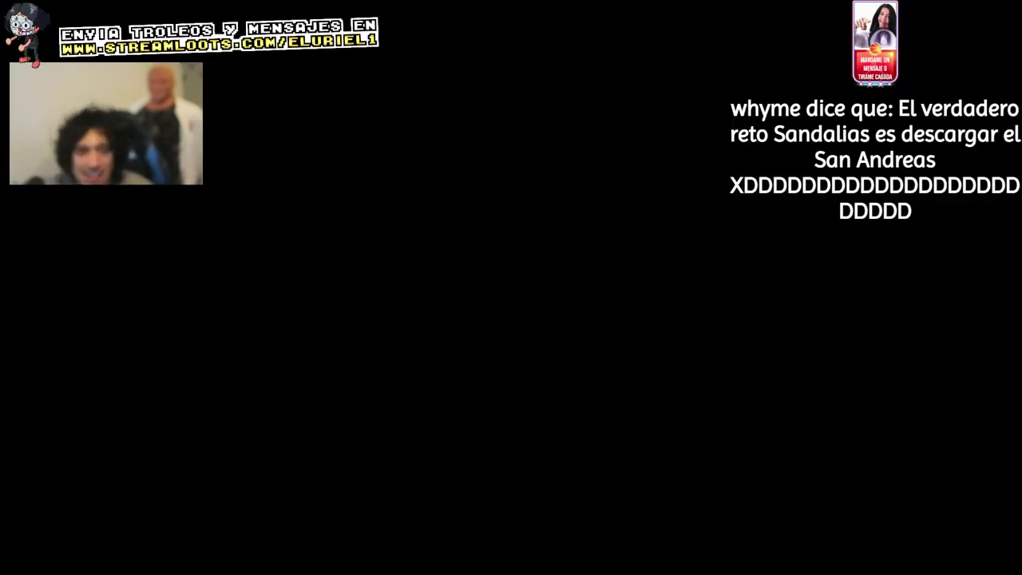
click(569, 370)
click(539, 371)
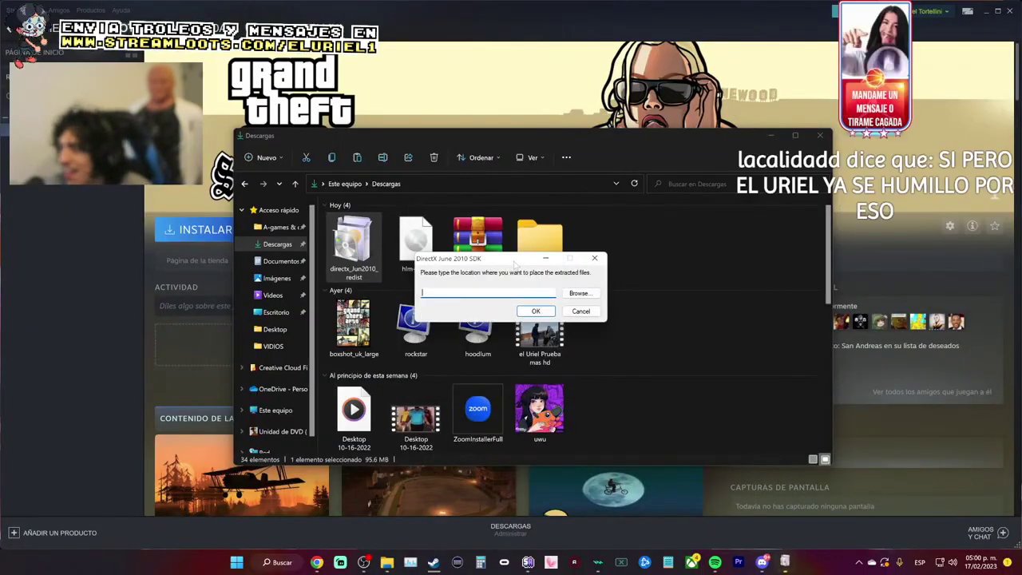
drag(514, 270, 0, 287)
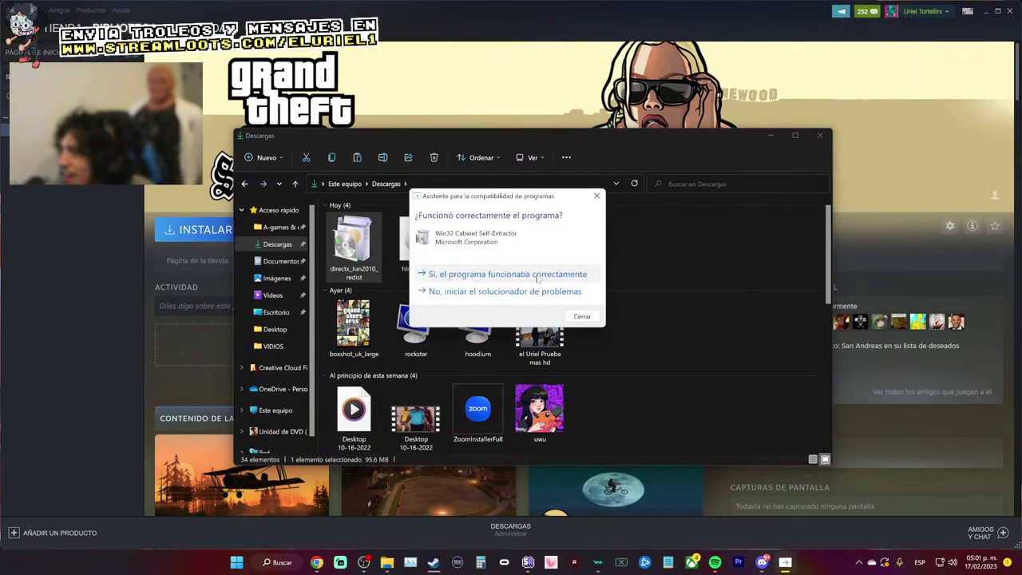
click(508, 273)
Open the direkt folder and run DXSETUP as administrator
click(545, 249)
double_click(545, 248)
scroll(439, 324, down, 5)
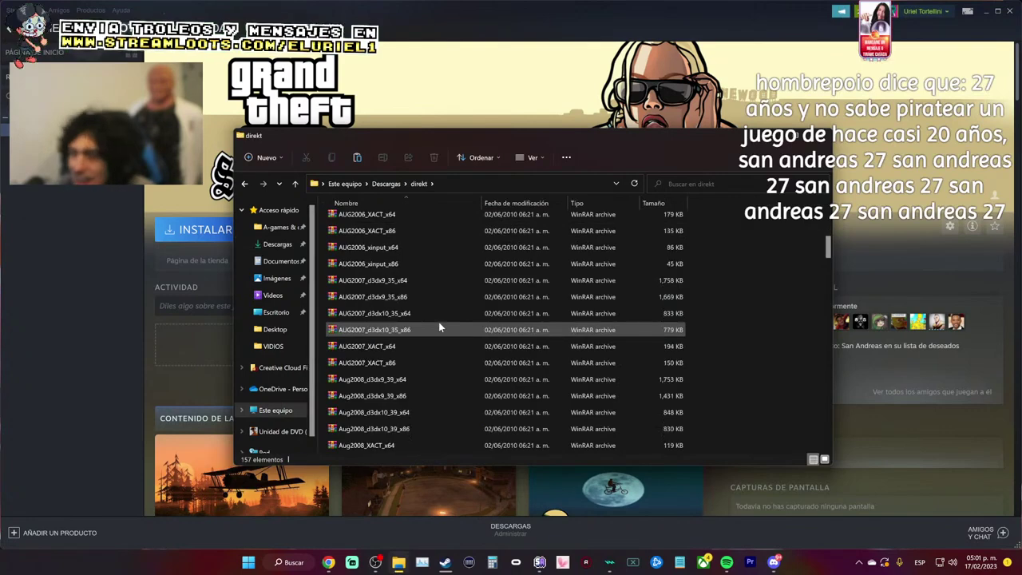
scroll(438, 322, down, 4)
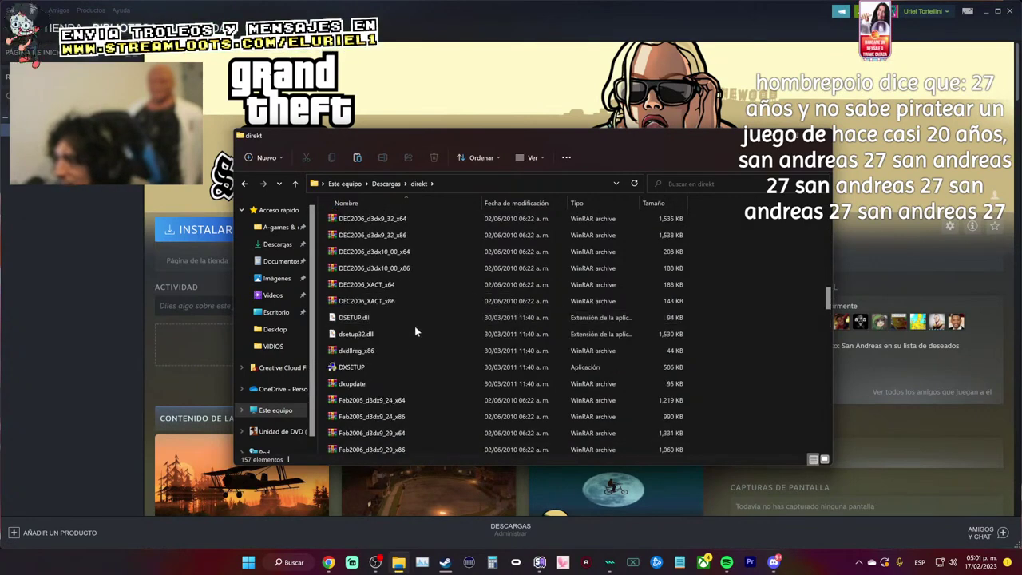
click(362, 365)
right_click(362, 365)
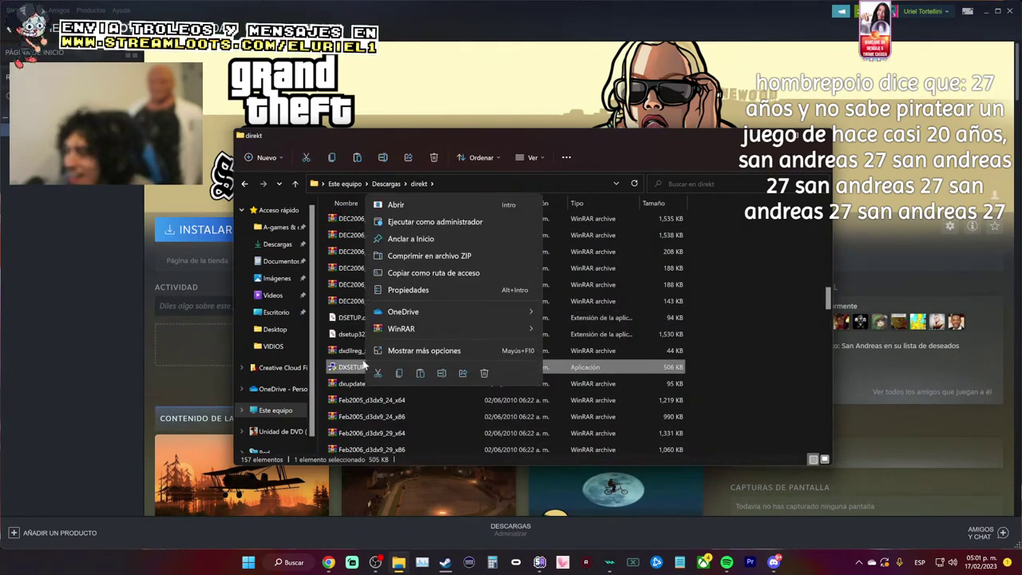
click(443, 225)
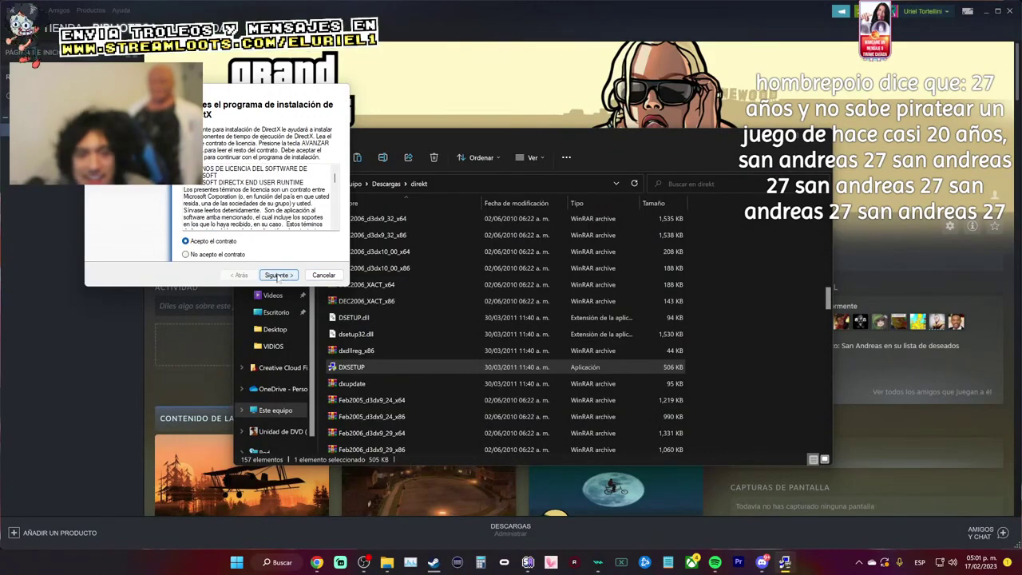
Install the DirectX runtime with the license agreement accepted and finish the setup wizard
click(277, 275)
click(277, 274)
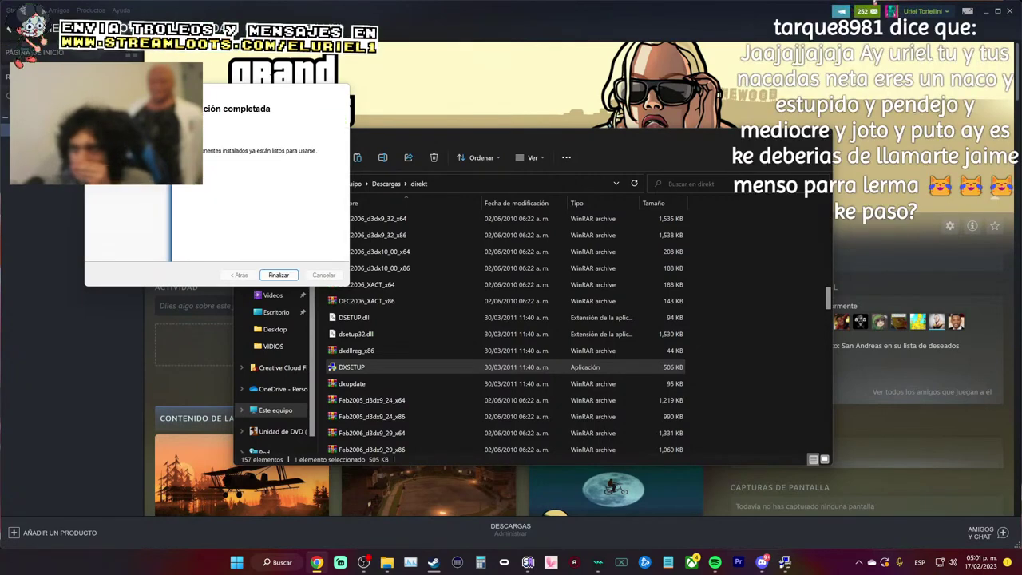
click(280, 274)
Go back to the A-games & other folder that contains the GTA San Andreas installation
click(276, 278)
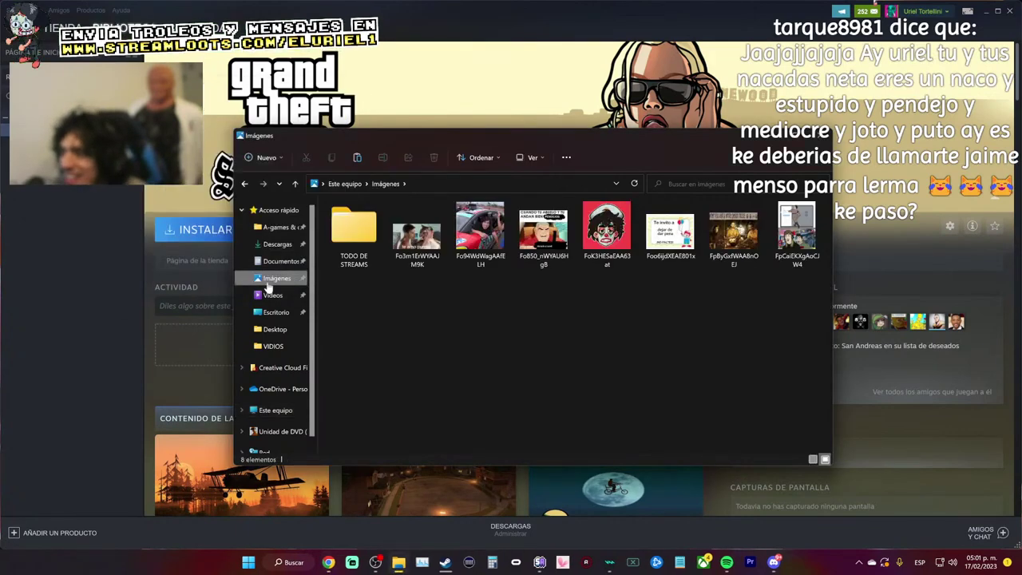
click(279, 227)
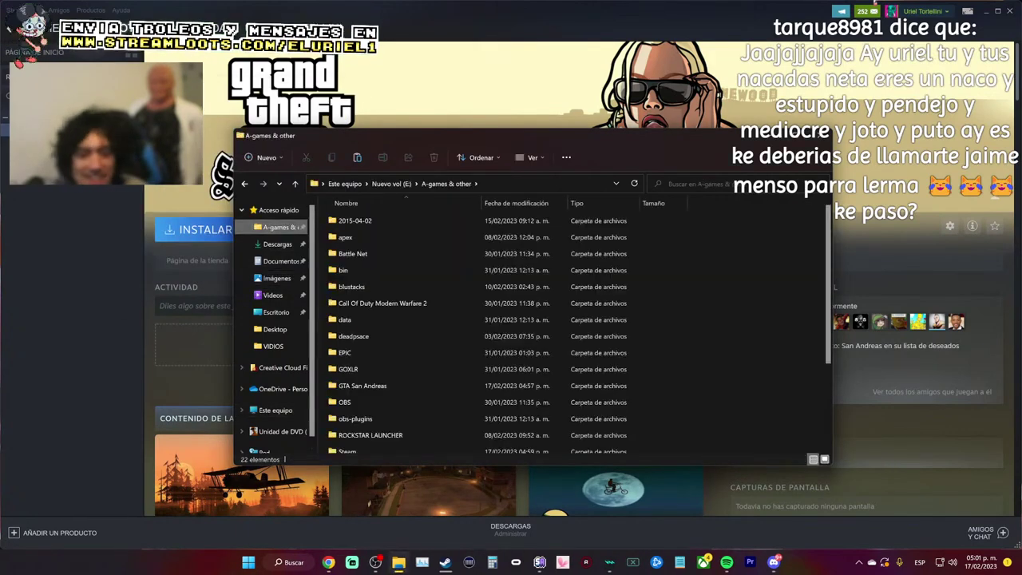